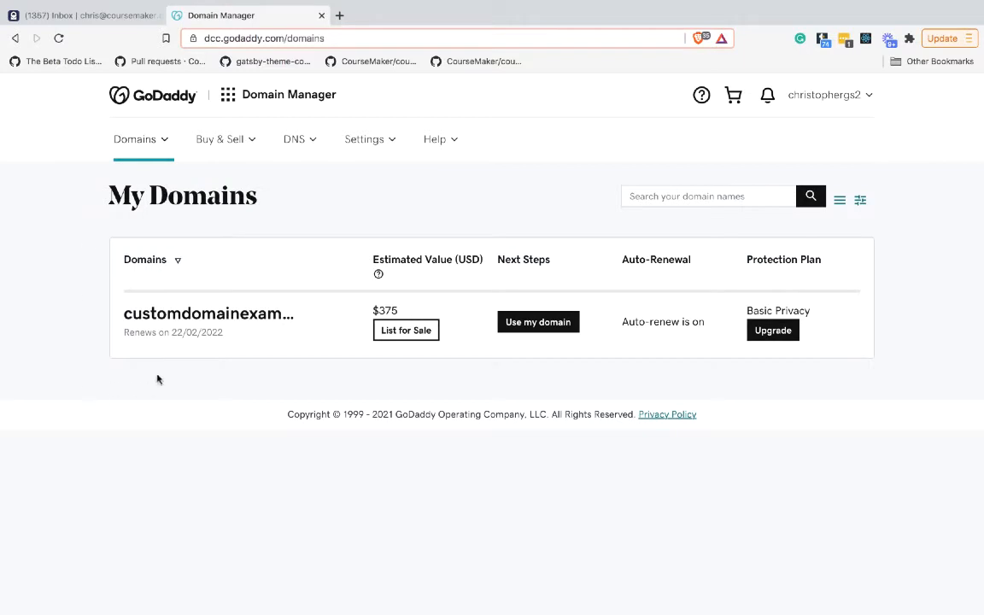
Open the settings of customdomainexample.com and go to its DNS management page
click(177, 315)
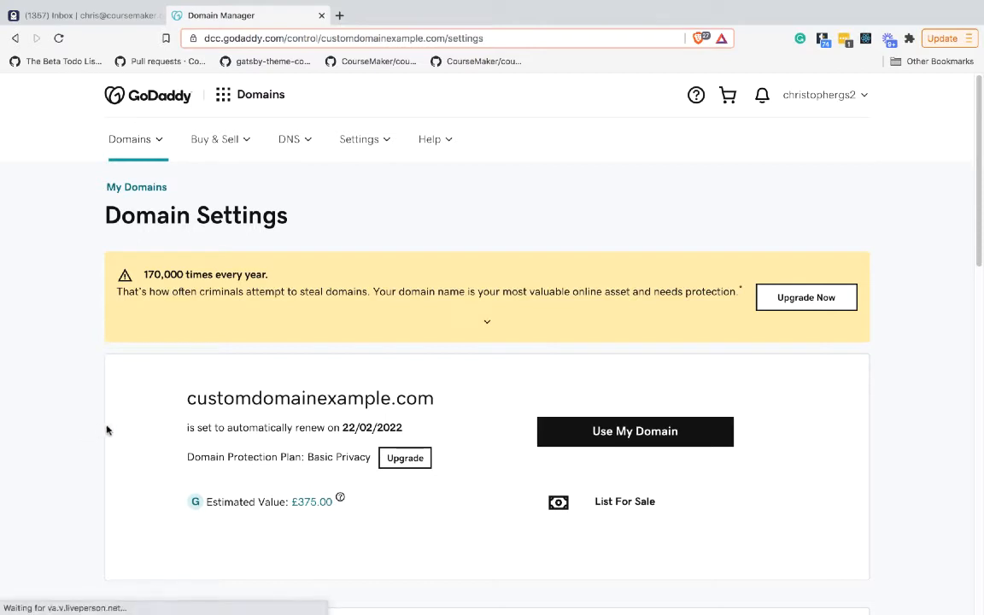
scroll(96, 437, down, 10)
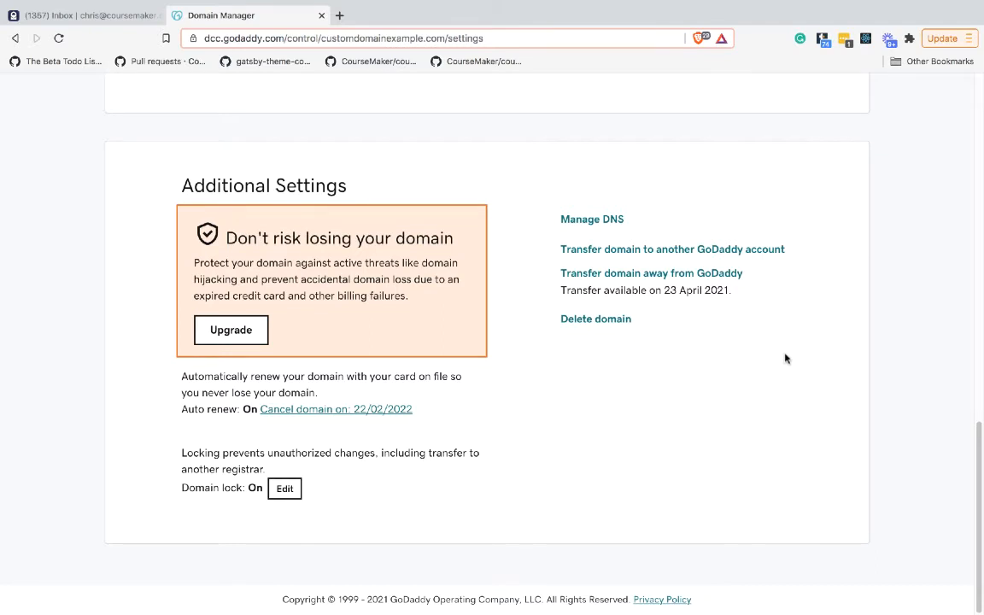
click(593, 222)
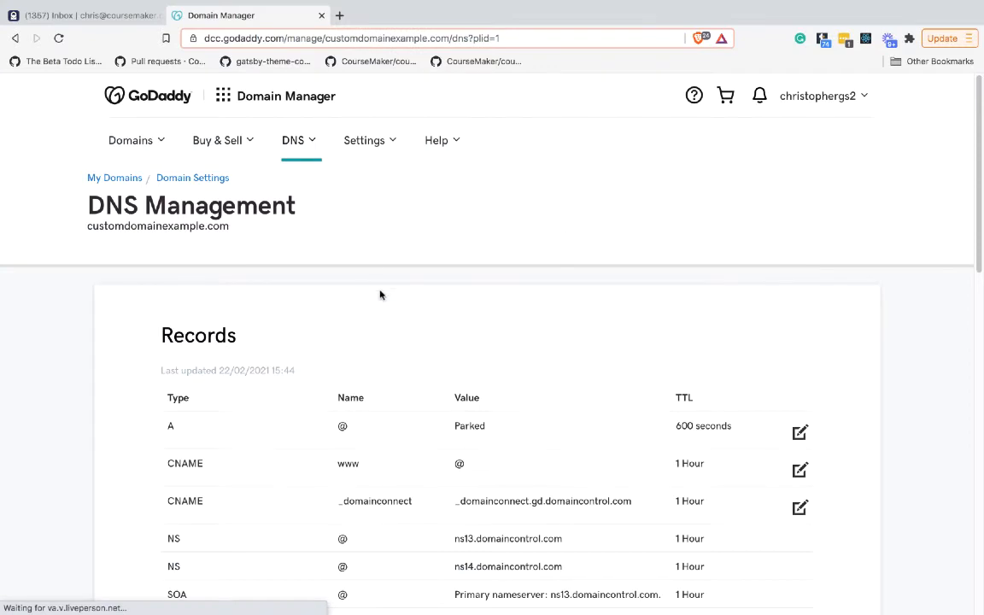
Review the domain's existing DNS records
scroll(628, 303, down, 1)
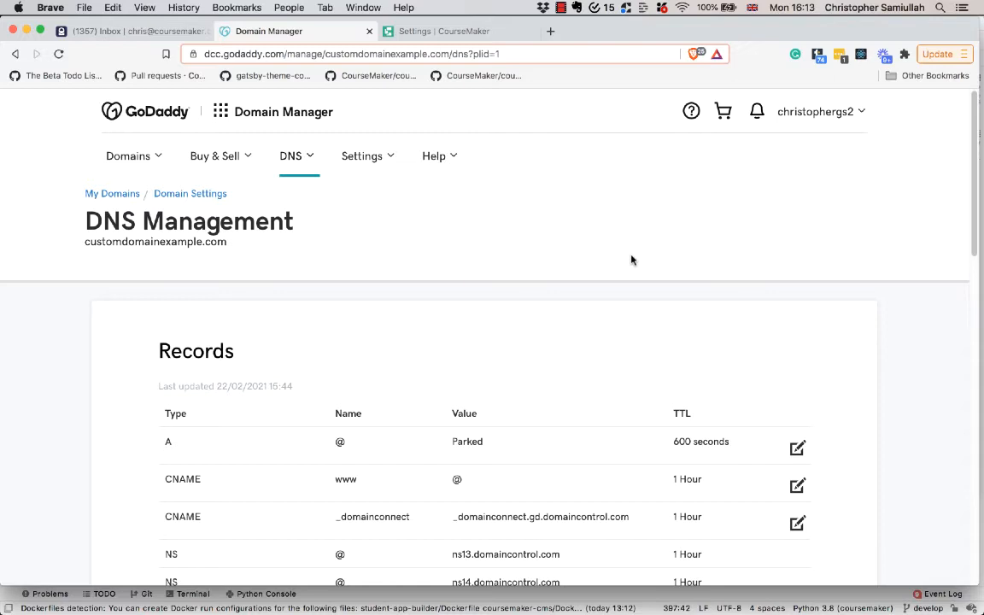
scroll(411, 401, down, 2)
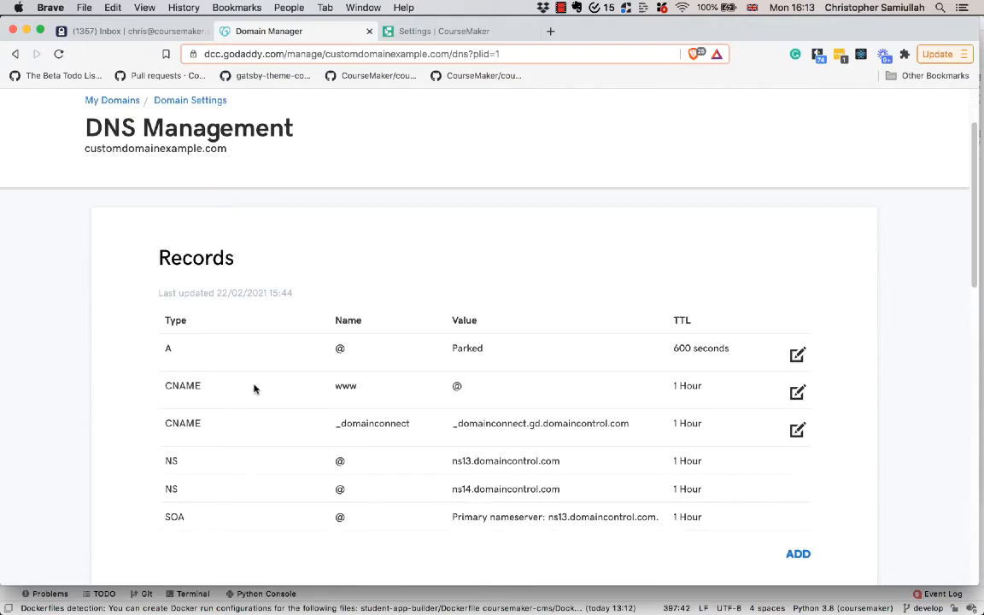
drag(359, 386, 307, 390)
click(475, 393)
scroll(468, 385, up, 2)
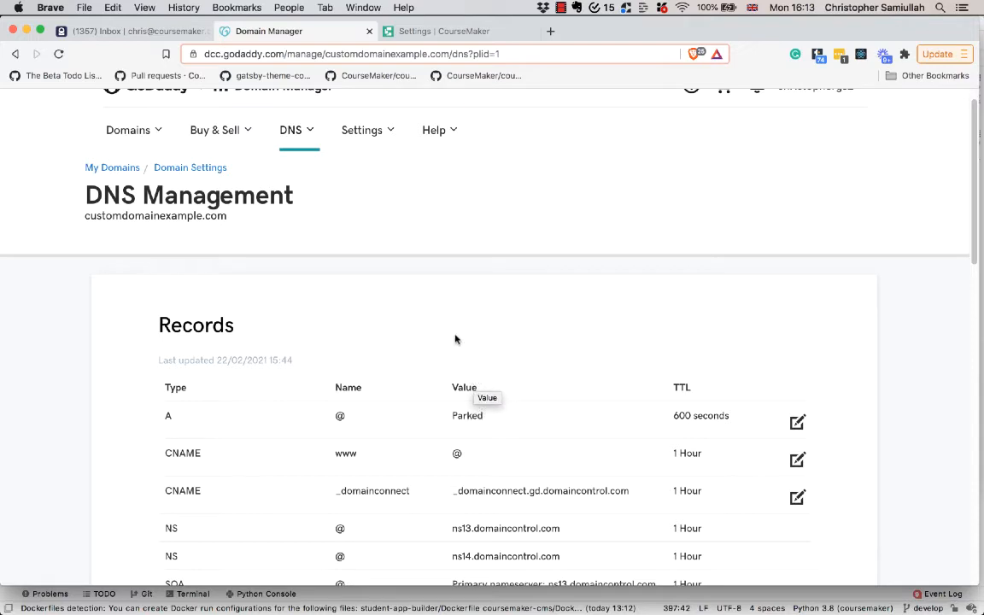
triple_click(80, 218)
click(260, 231)
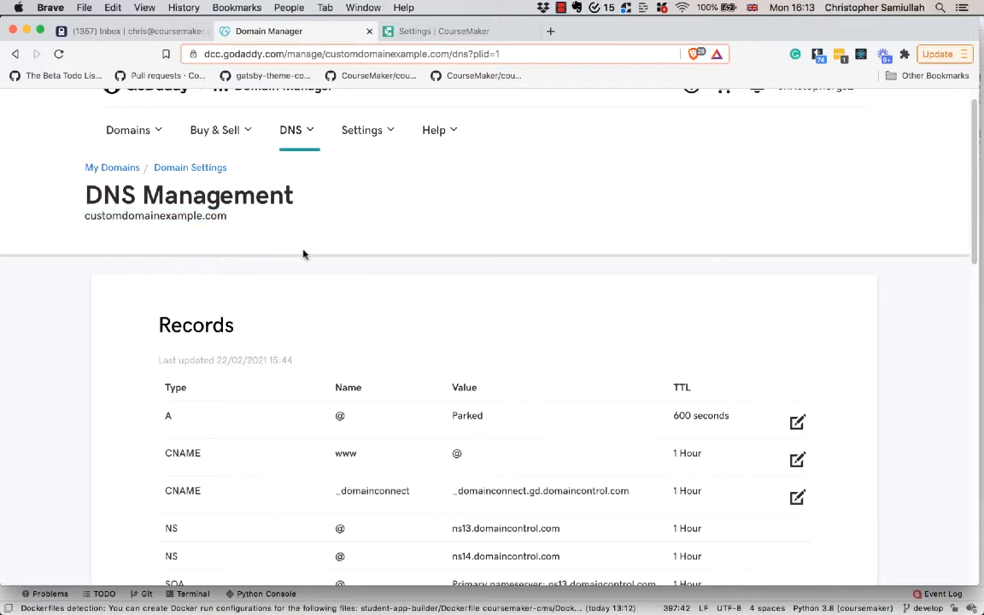
Select and copy the CNAME target domain shown in the CourseMaker school's custom domain settings
click(468, 32)
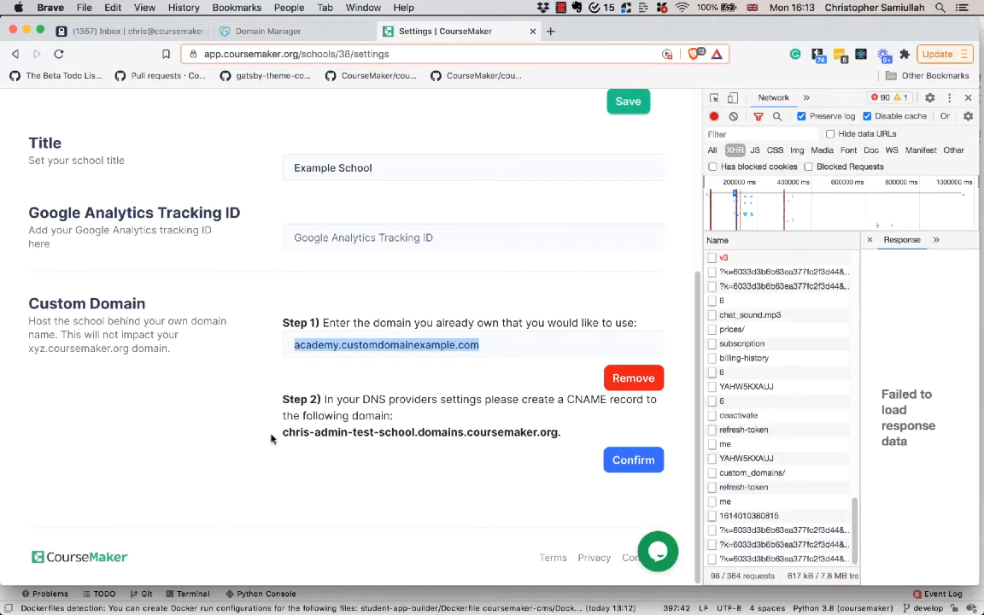
drag(283, 432, 561, 434)
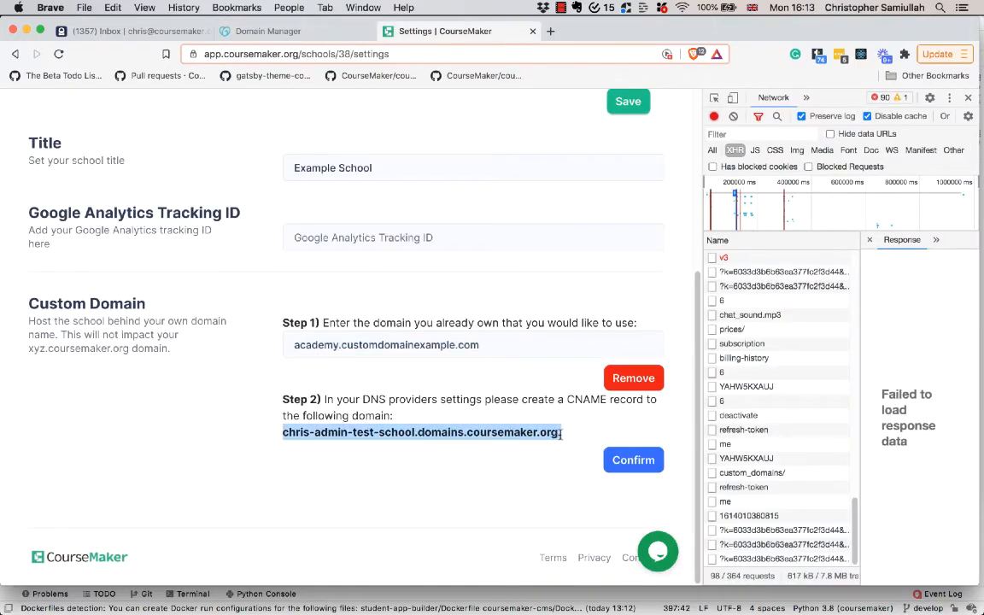
right_click(450, 382)
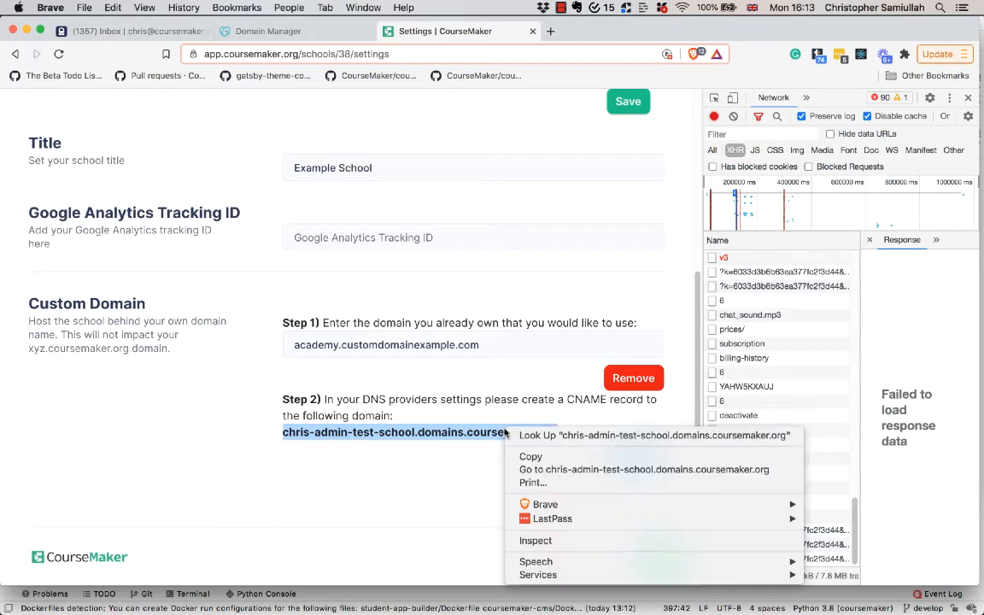
click(473, 411)
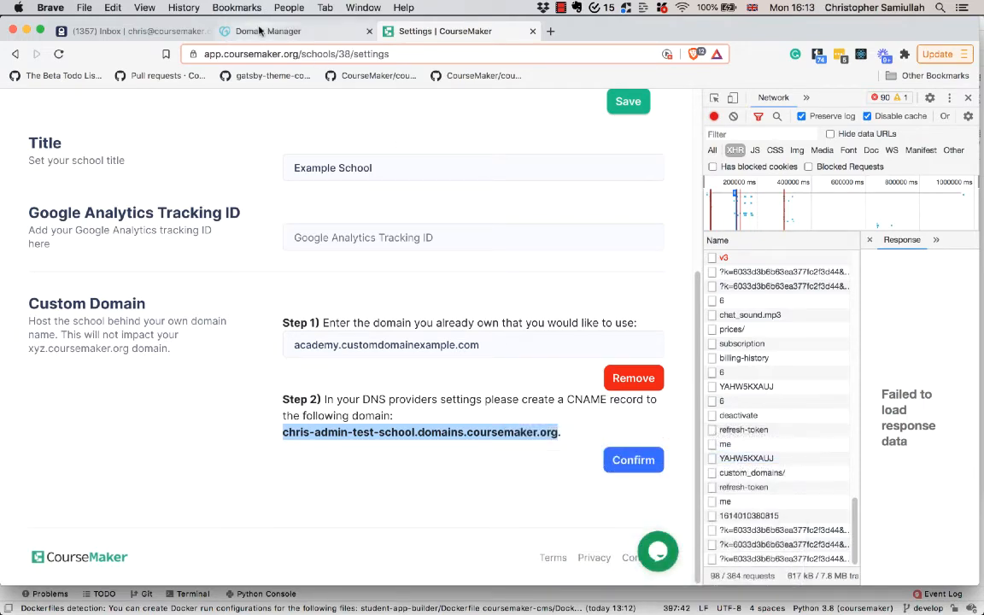
Back in DNS Management, start adding a new DNS record and set its type to CNAME
click(236, 31)
scroll(214, 353, down, 5)
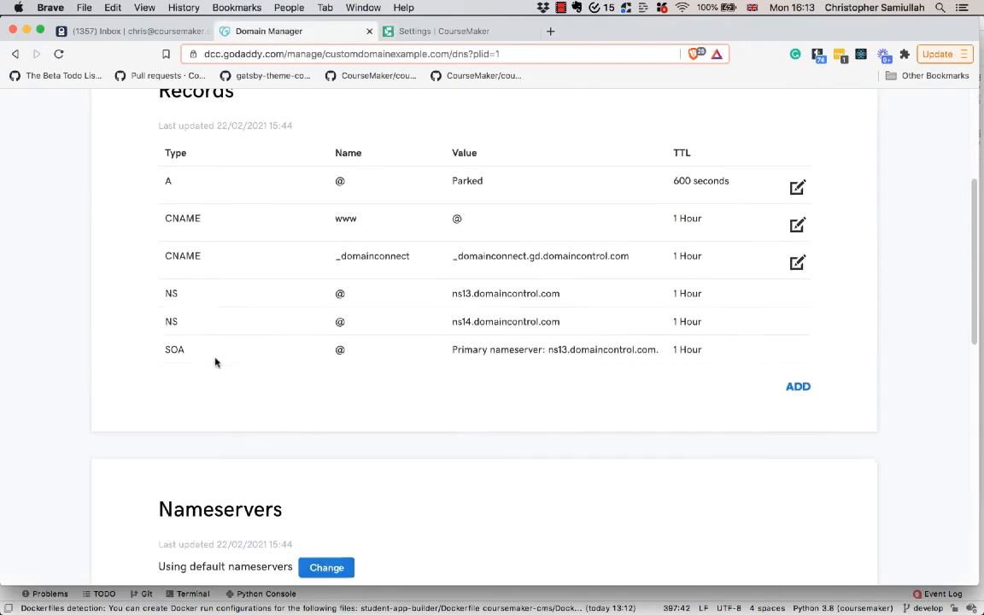
scroll(215, 358, up, 5)
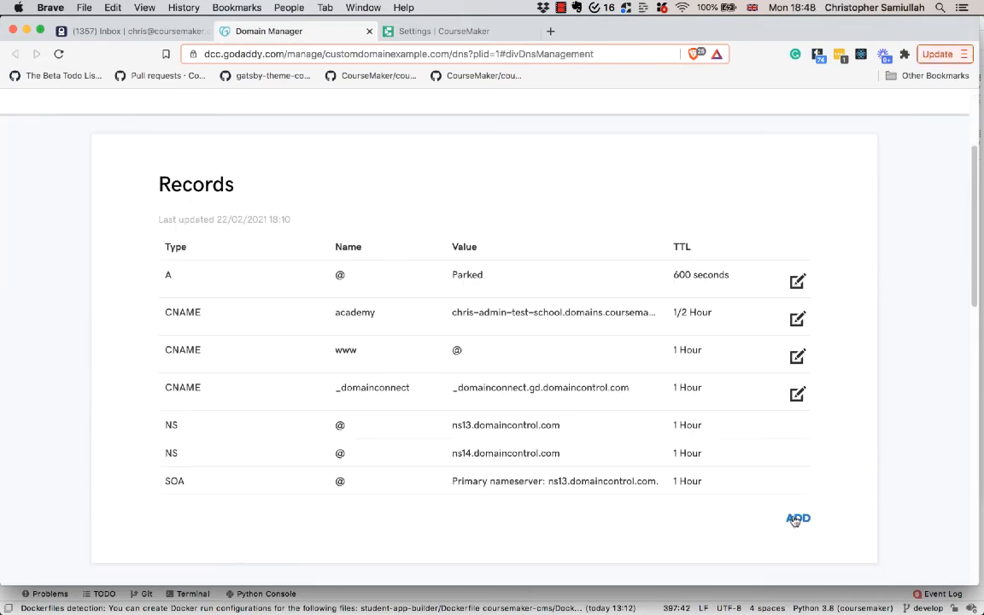
click(796, 520)
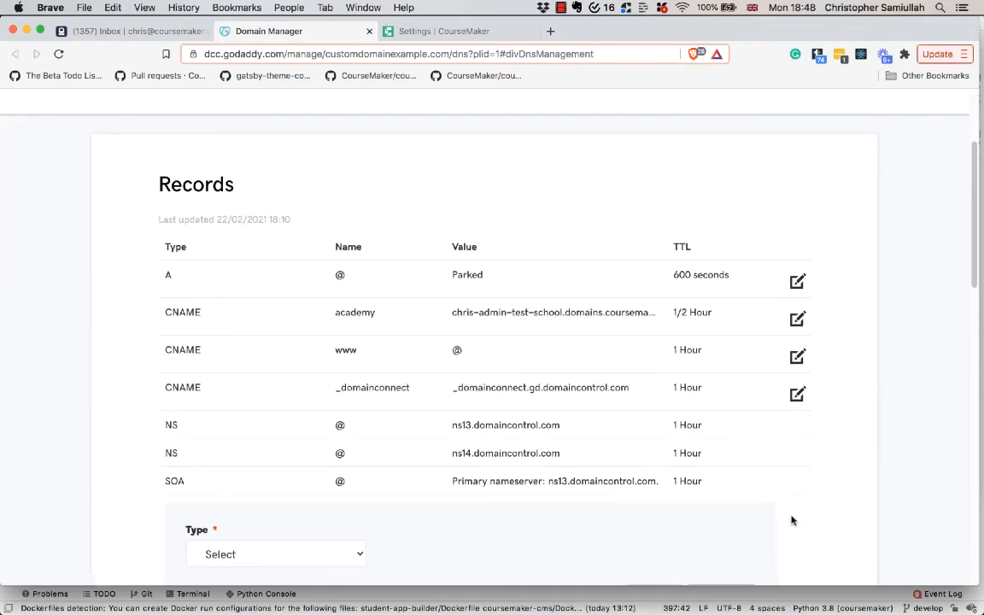
scroll(470, 470, down, 10)
scroll(380, 433, up, 5)
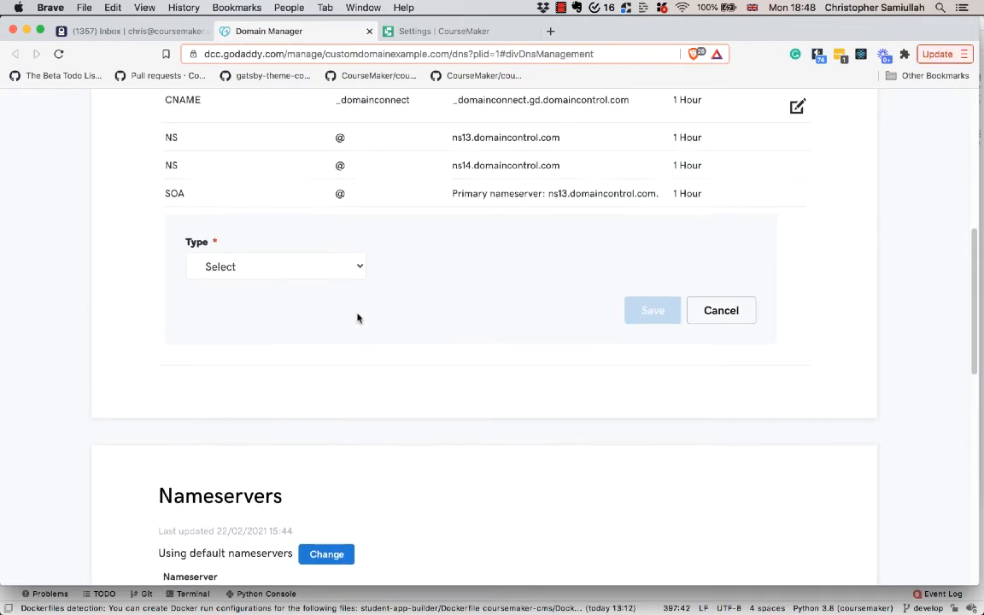
scroll(560, 329, up, 1)
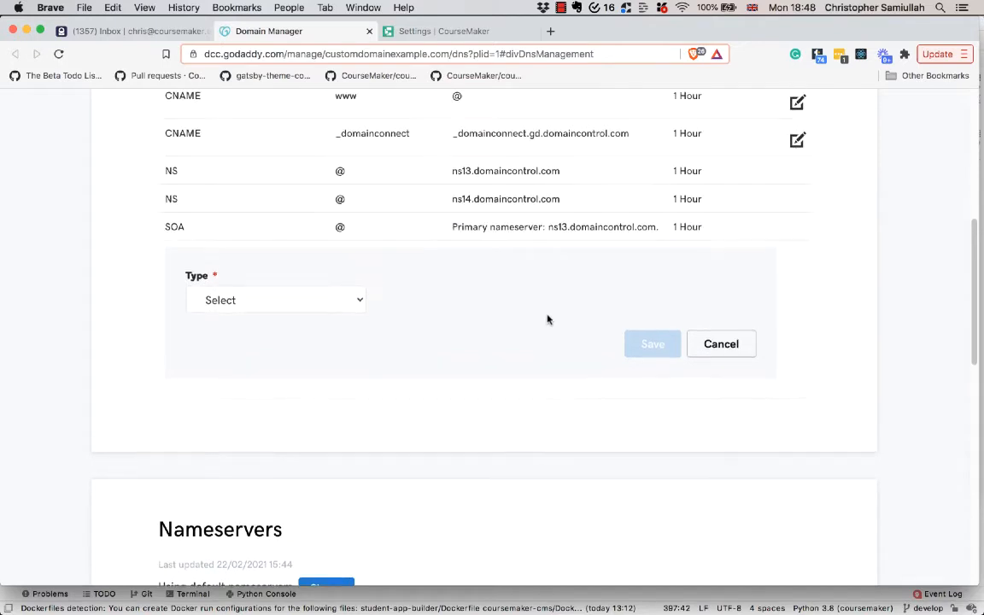
click(291, 301)
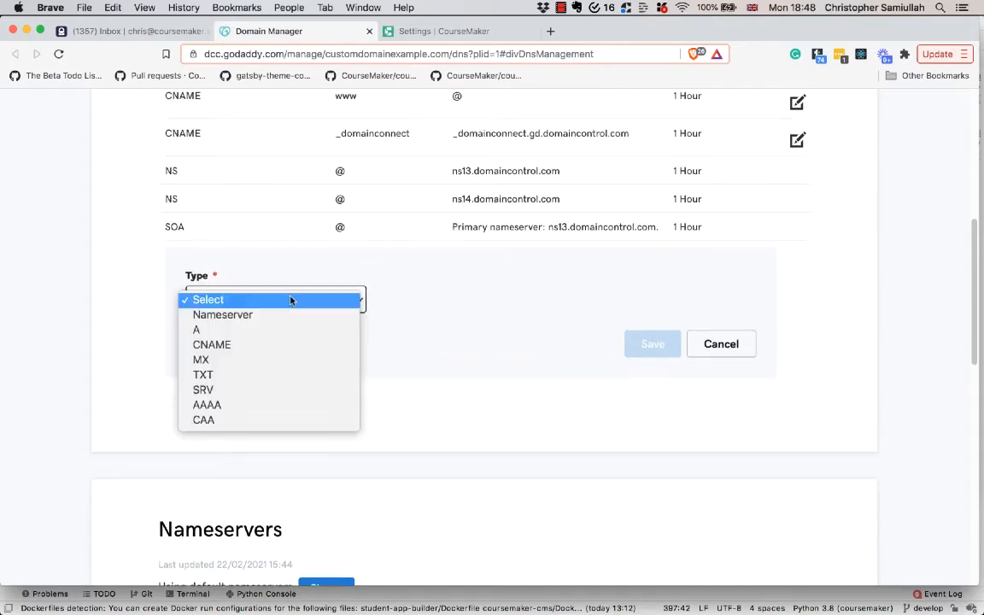
click(199, 344)
Set the new record's host to academy
scroll(431, 345, up, 1)
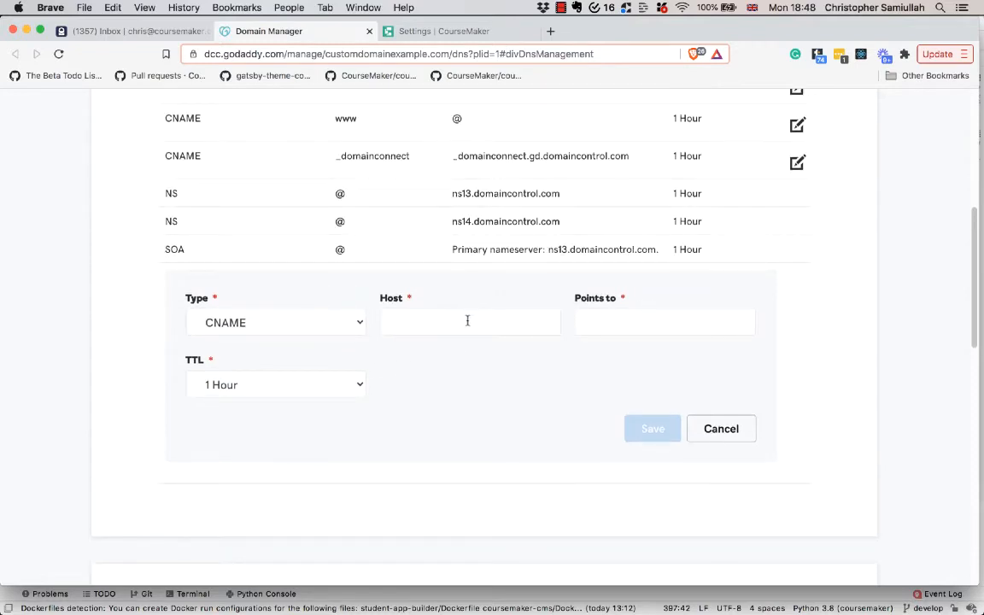
click(467, 320)
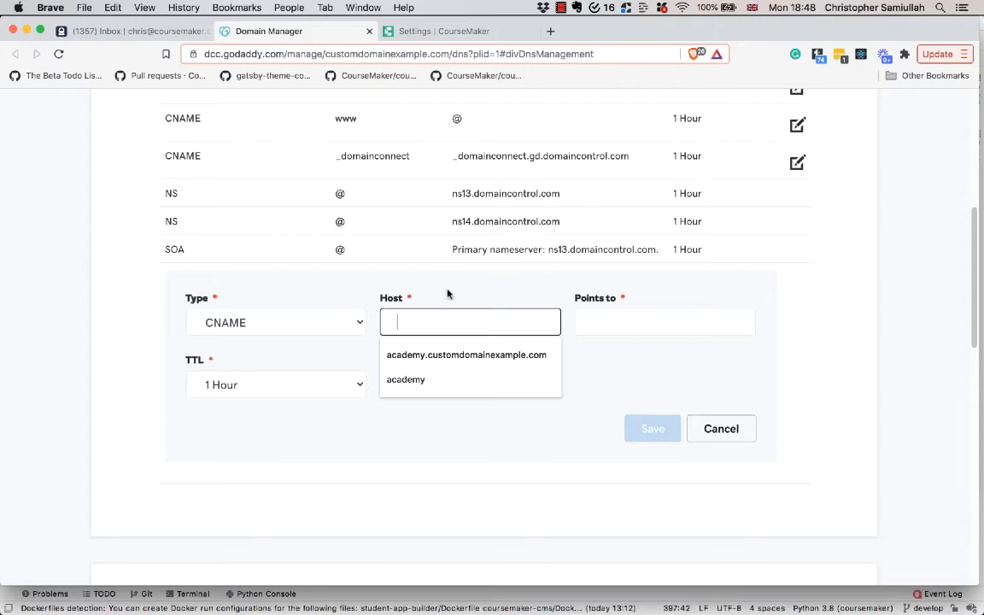
click(474, 380)
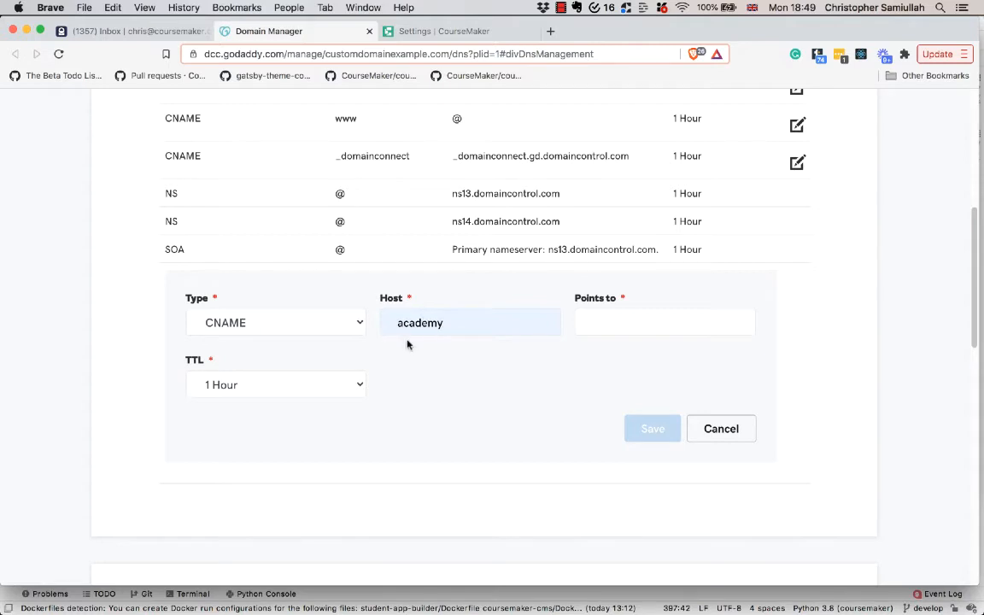
double_click(416, 323)
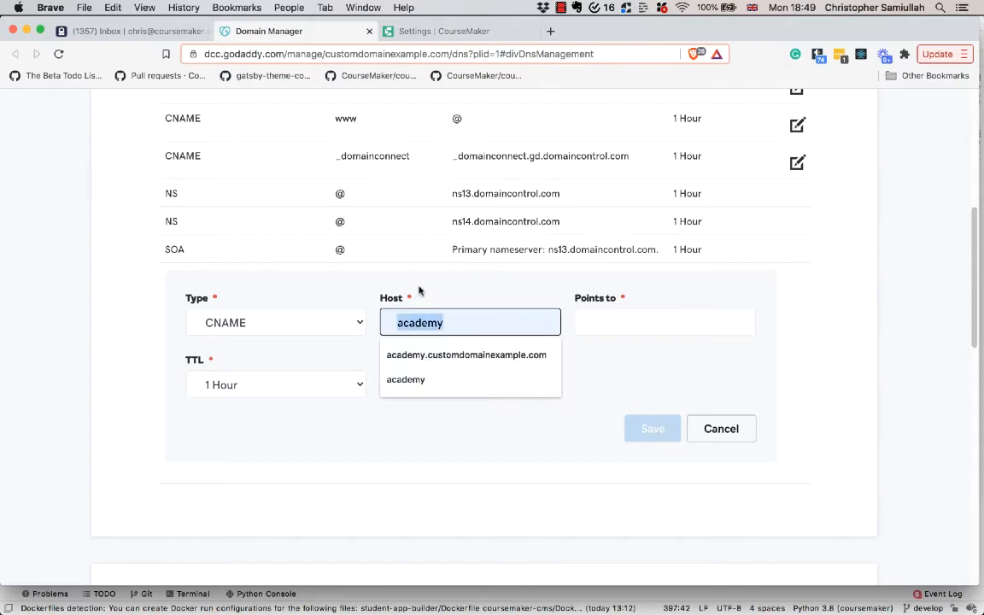
click(419, 292)
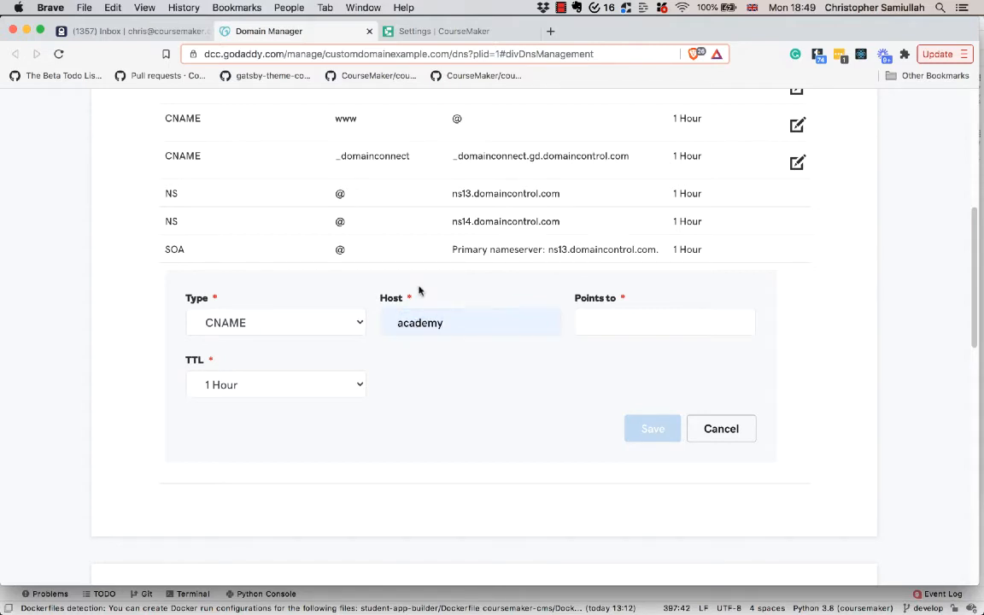
click(462, 320)
click(443, 297)
Copy the CNAME target domain from the CourseMaker settings and paste it into the record's Points to field
click(602, 329)
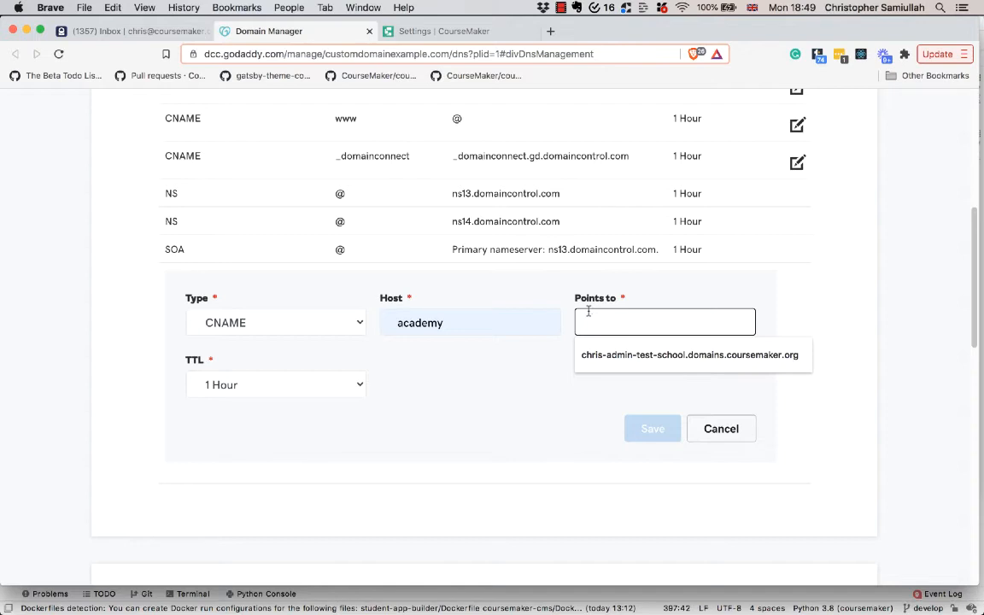
click(550, 286)
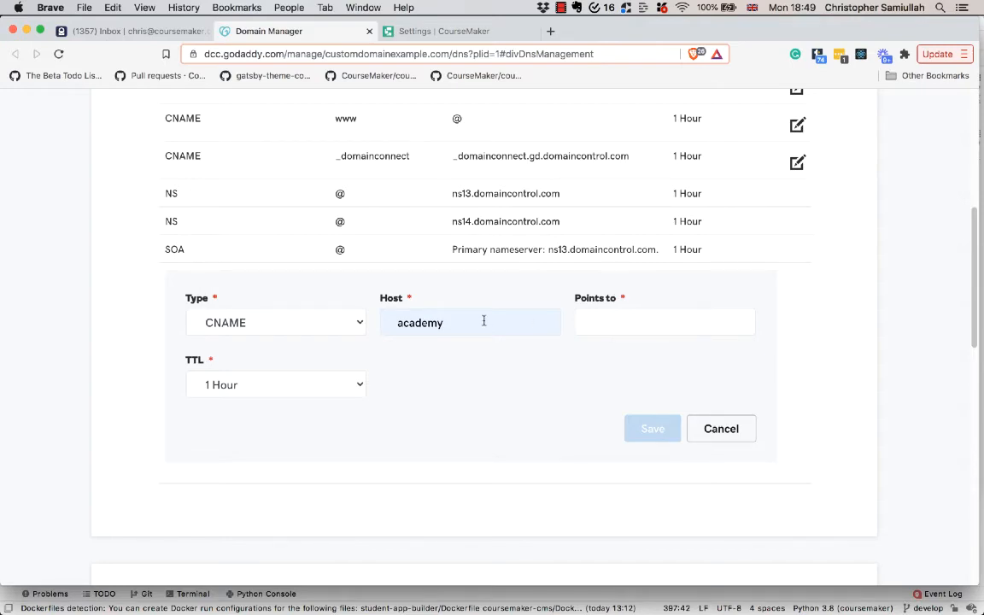
click(415, 31)
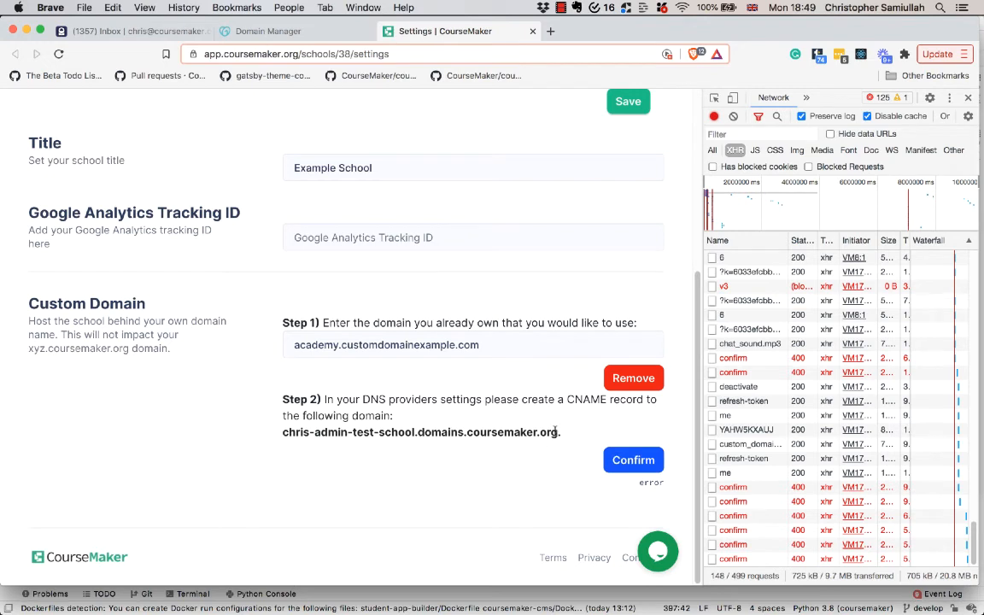
drag(559, 432, 270, 430)
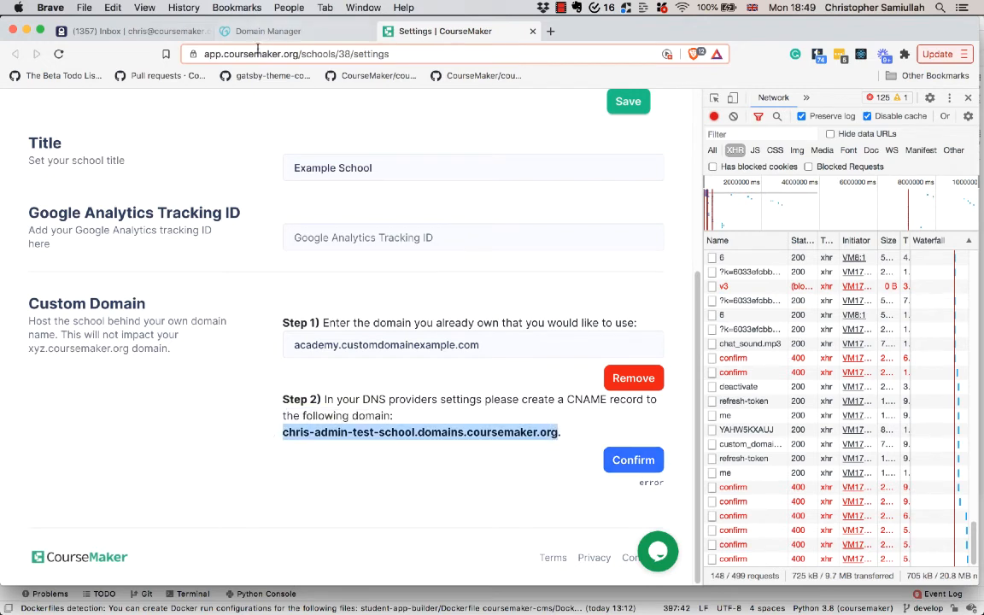
click(233, 32)
click(612, 312)
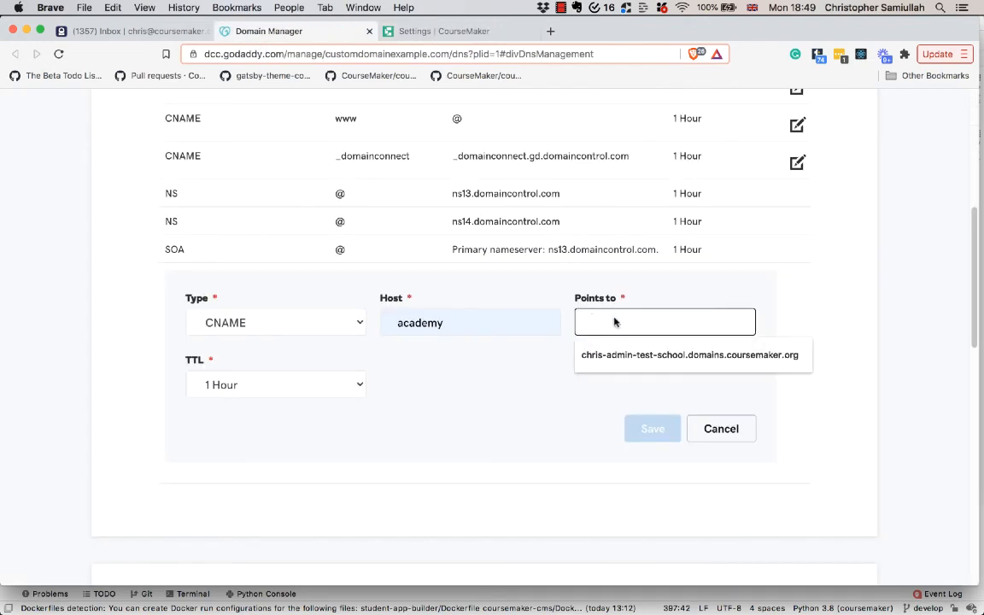
right_click(617, 317)
click(654, 407)
click(520, 391)
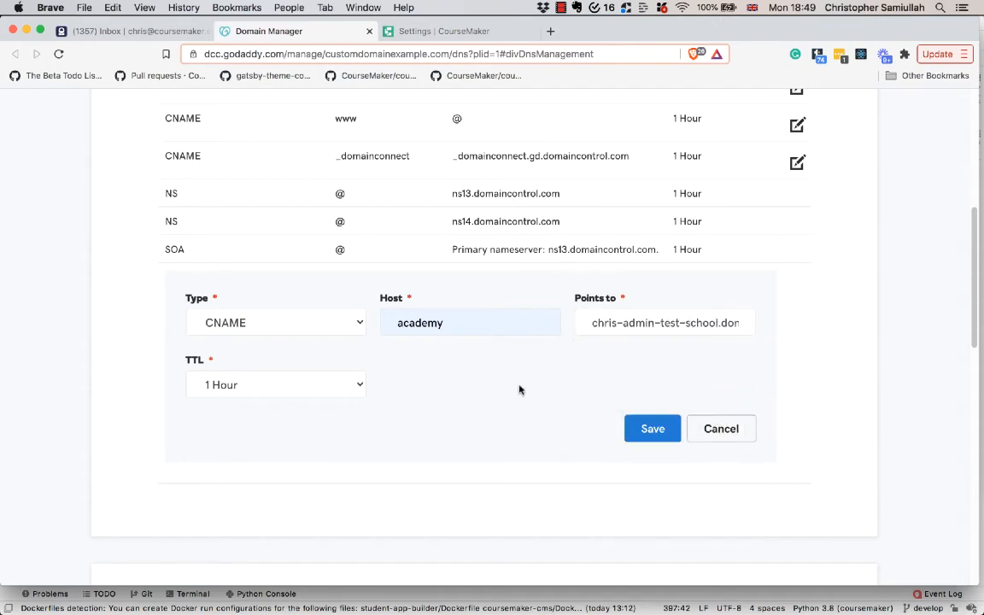
Set the record's TTL to 1/2 Hour
click(248, 390)
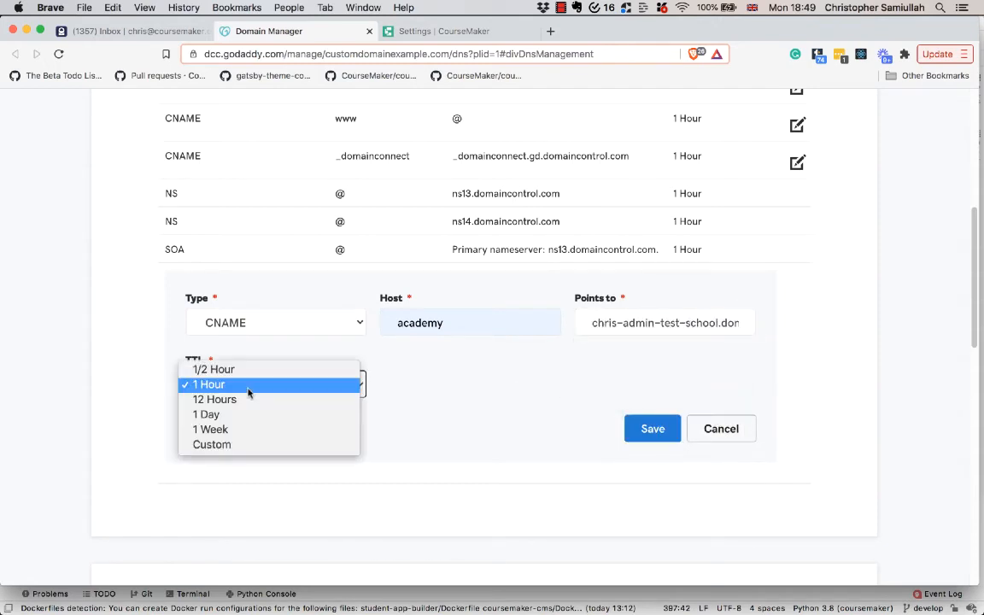
click(395, 367)
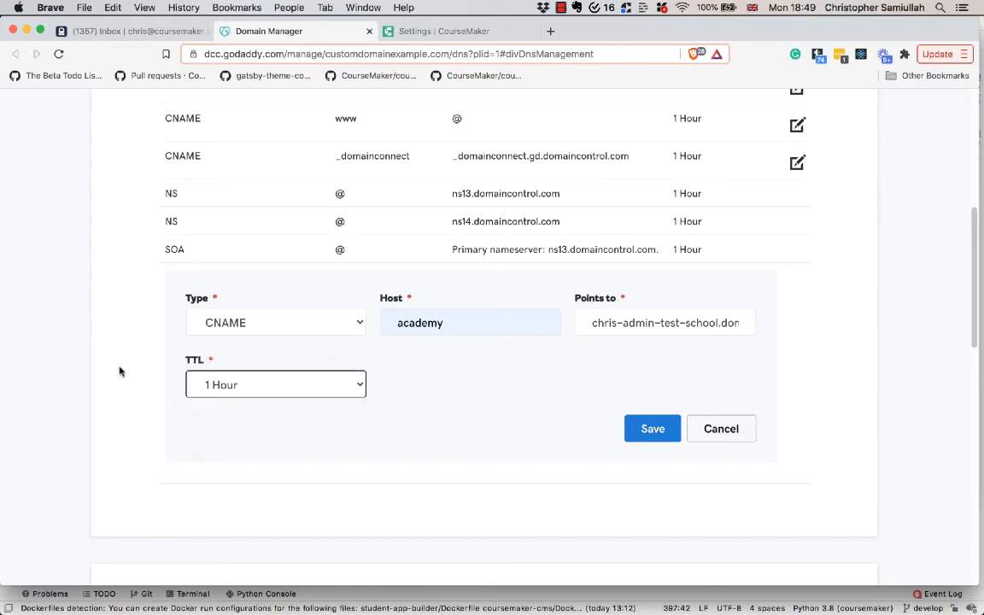
click(360, 386)
click(269, 370)
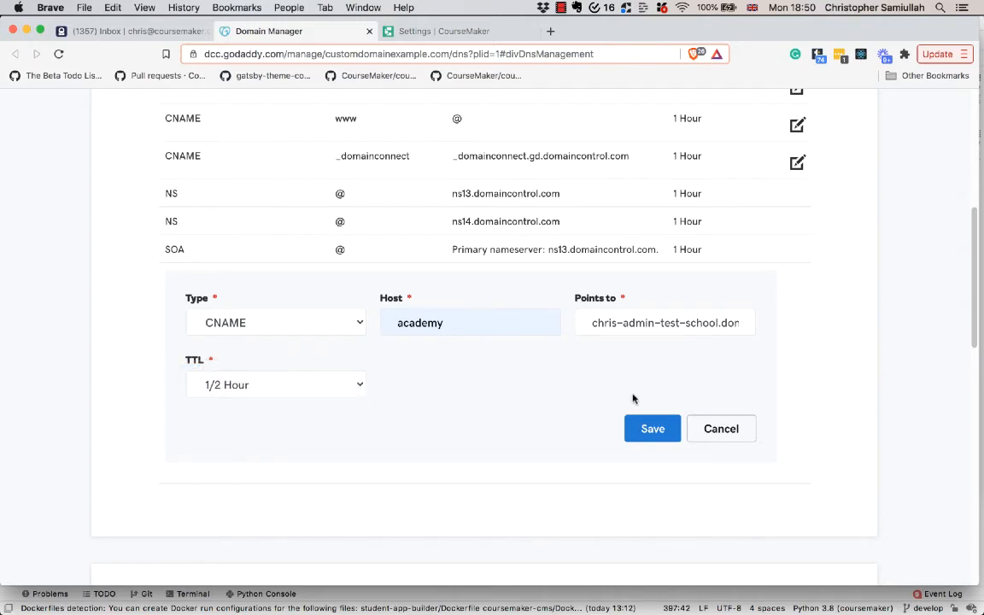
Save the new academy CNAME record
click(652, 428)
click(712, 421)
scroll(541, 310, up, 3)
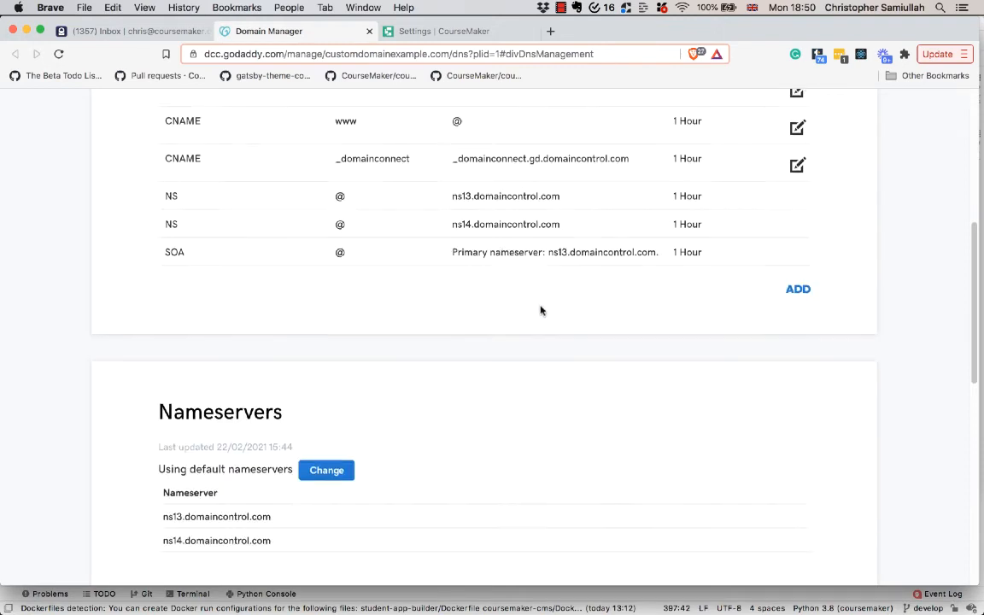
Examine the records list for the new academy CNAME entry
drag(140, 234, 589, 230)
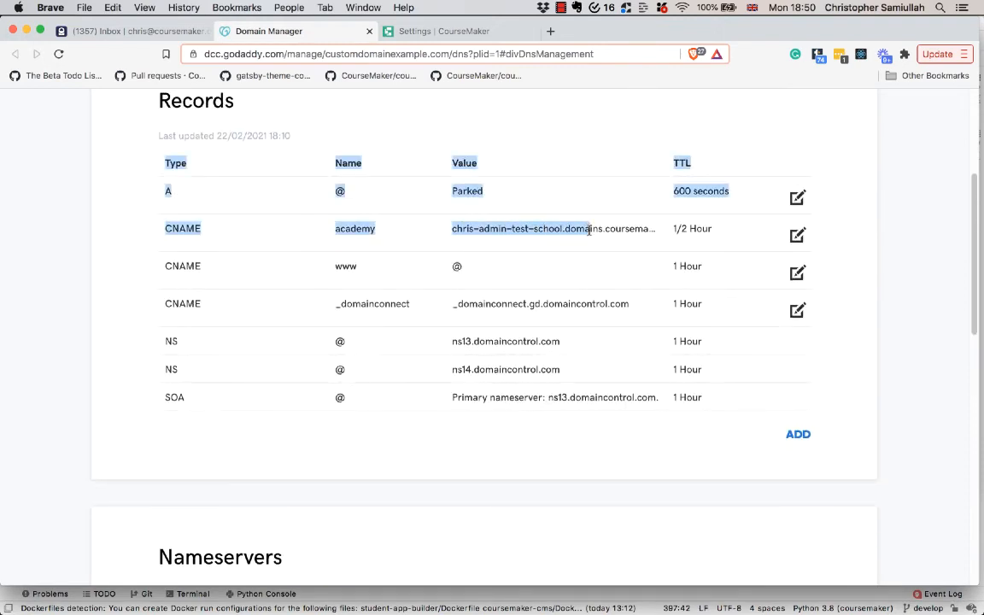
click(590, 230)
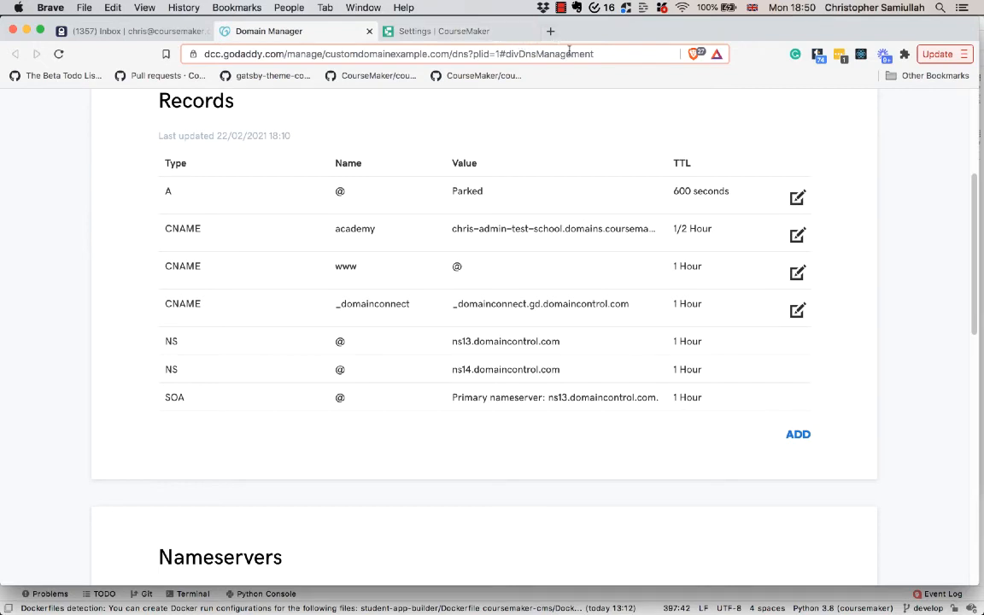
scroll(612, 171, up, 1)
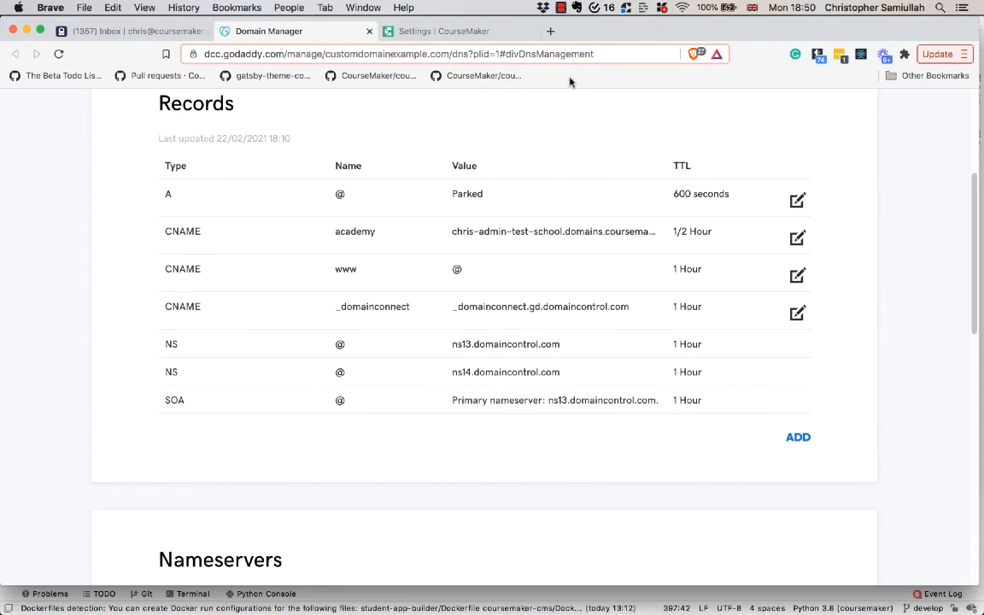
Open academy.customdomainexample.com in a new browser tab to check the domain
click(550, 33)
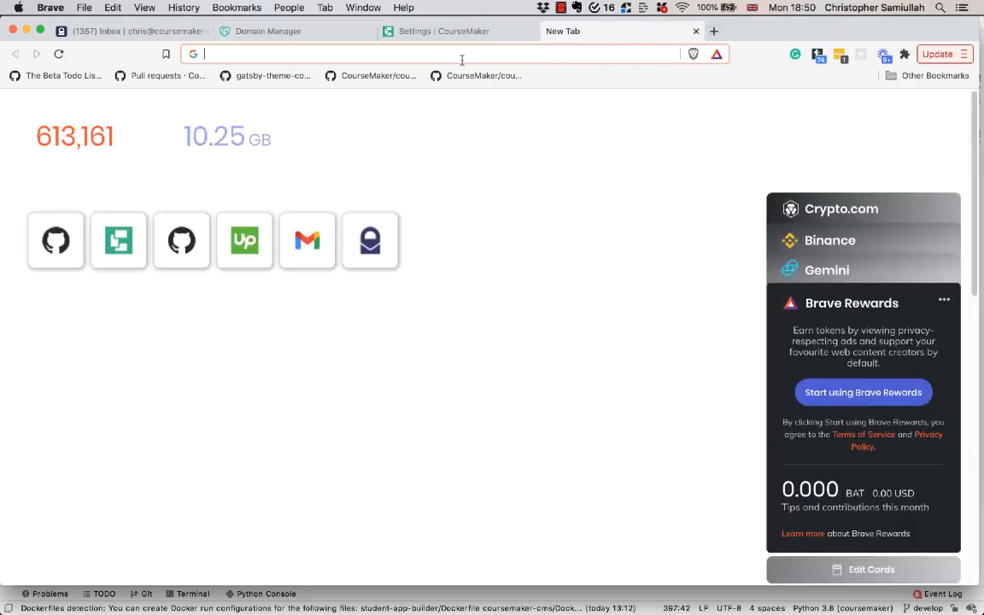
key(Return)
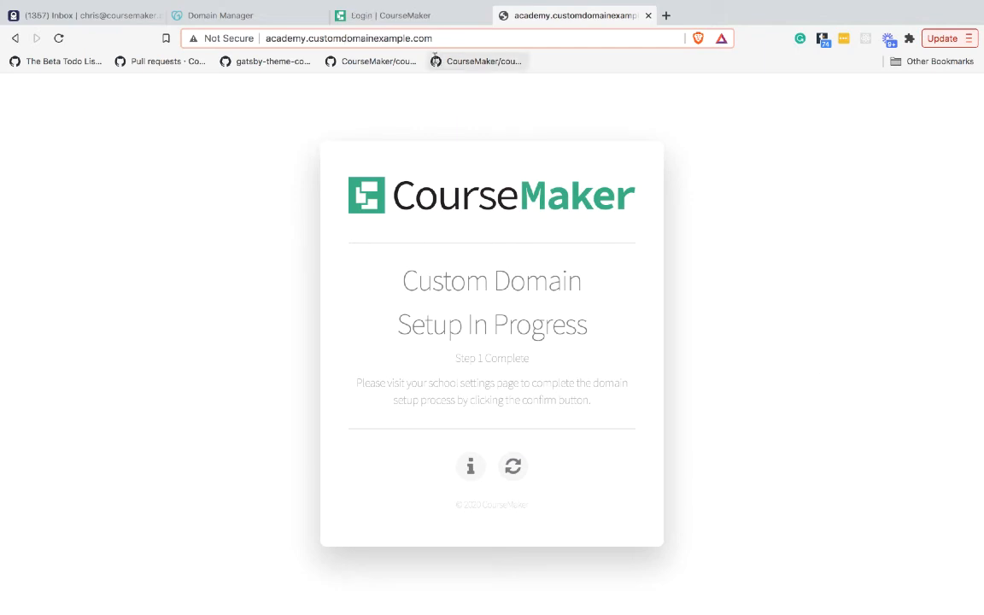
Confirm the custom domain setup in the CourseMaker school settings
click(357, 15)
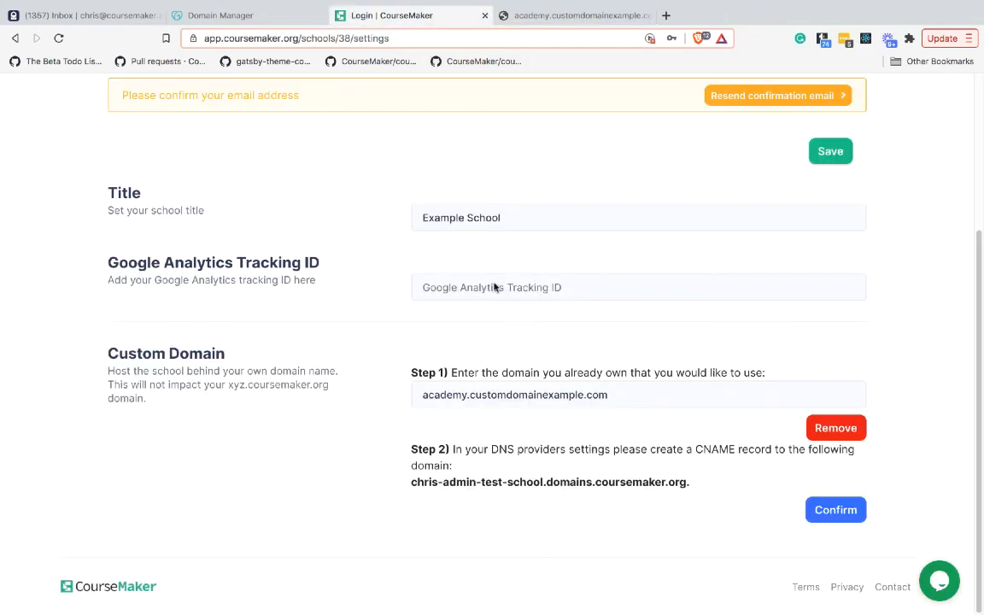
click(837, 516)
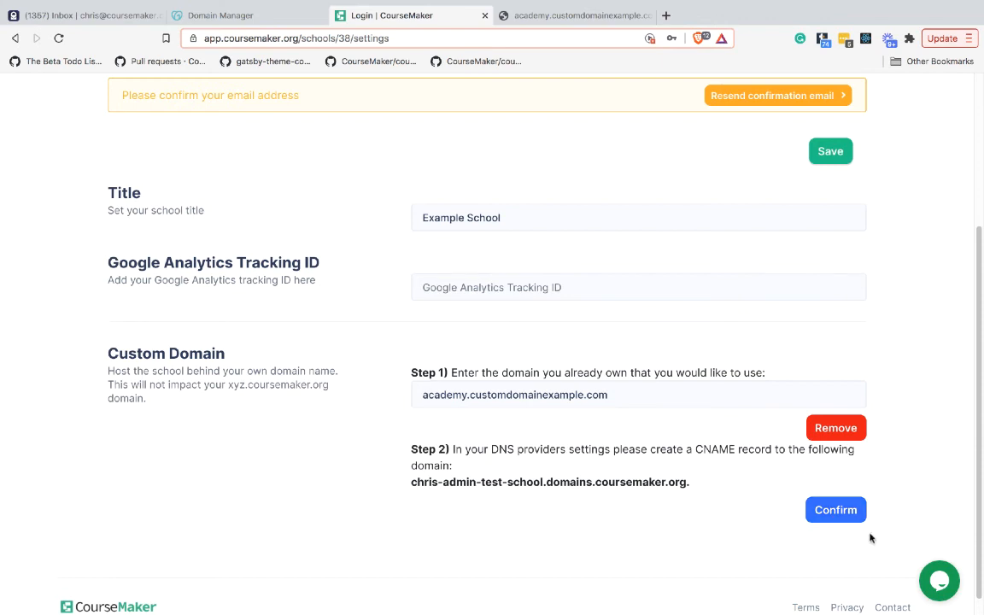
Reload the academy.customdomainexample.com page to check that it serves the school
click(547, 16)
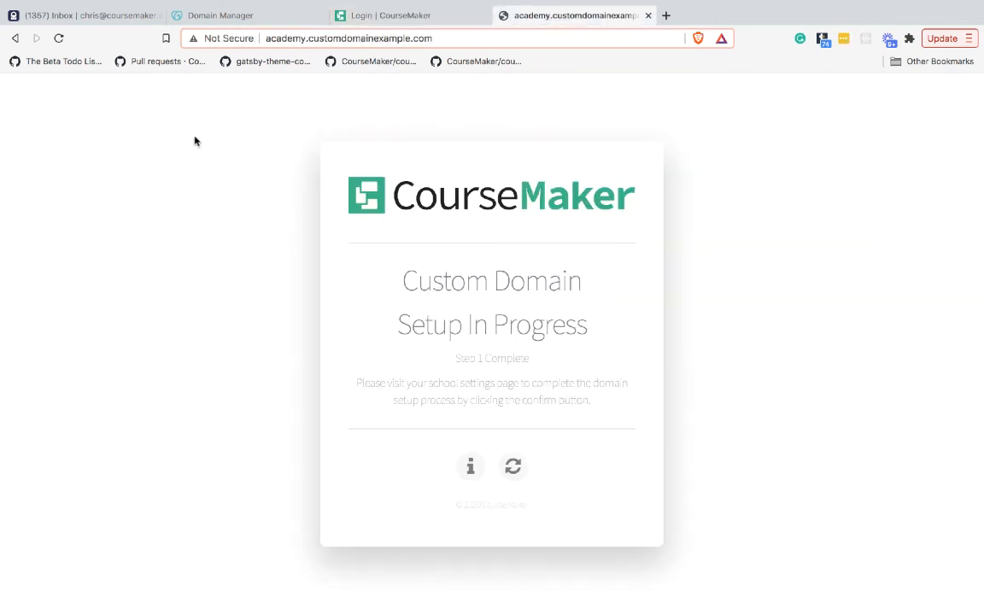
click(511, 466)
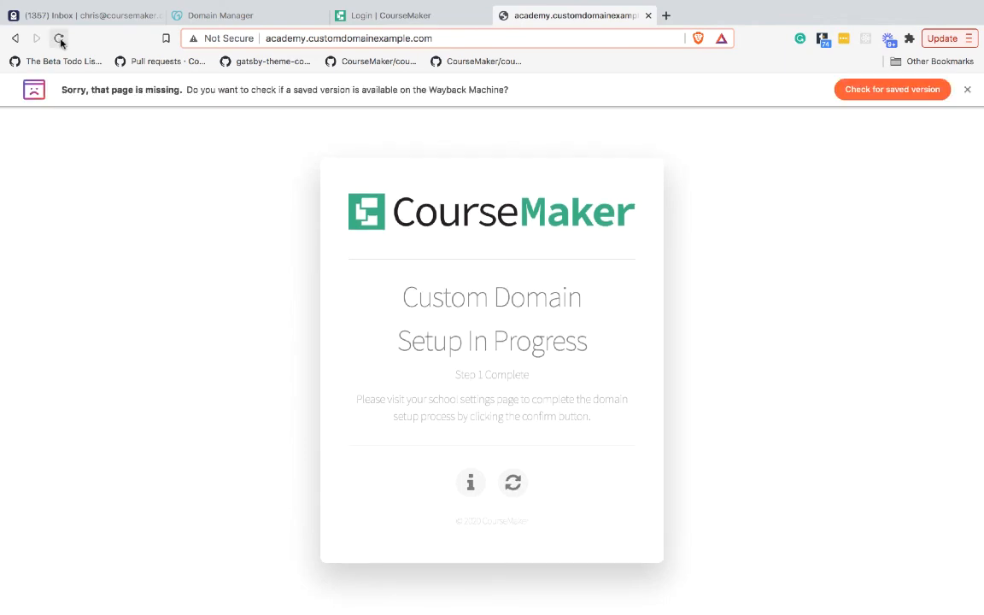
click(967, 91)
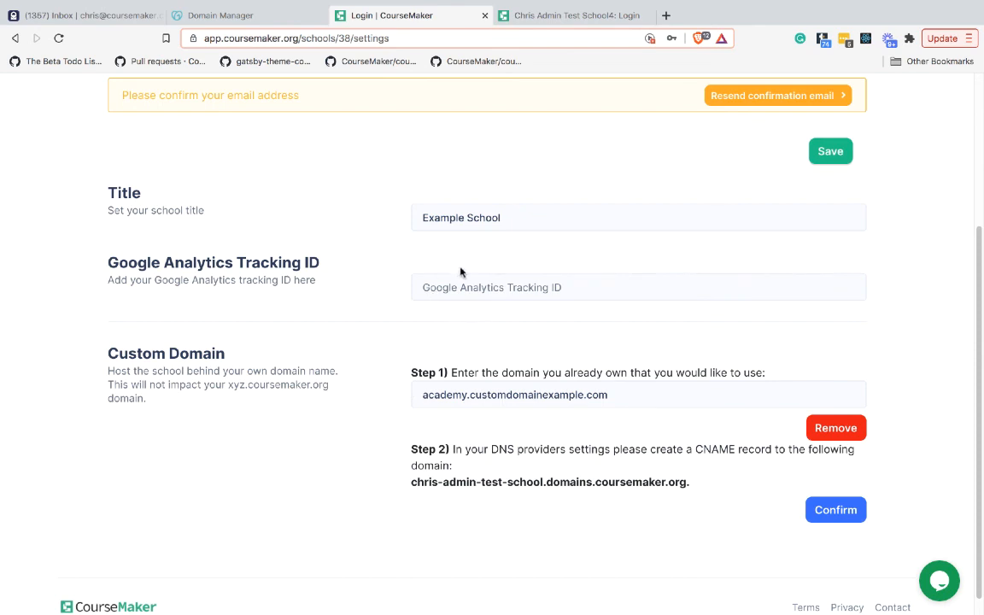
click(553, 17)
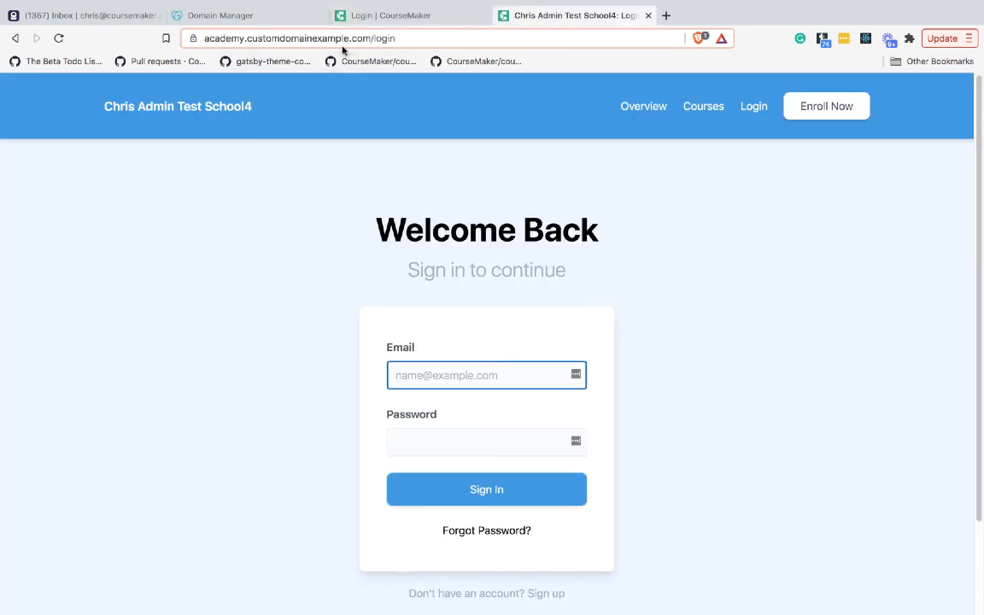